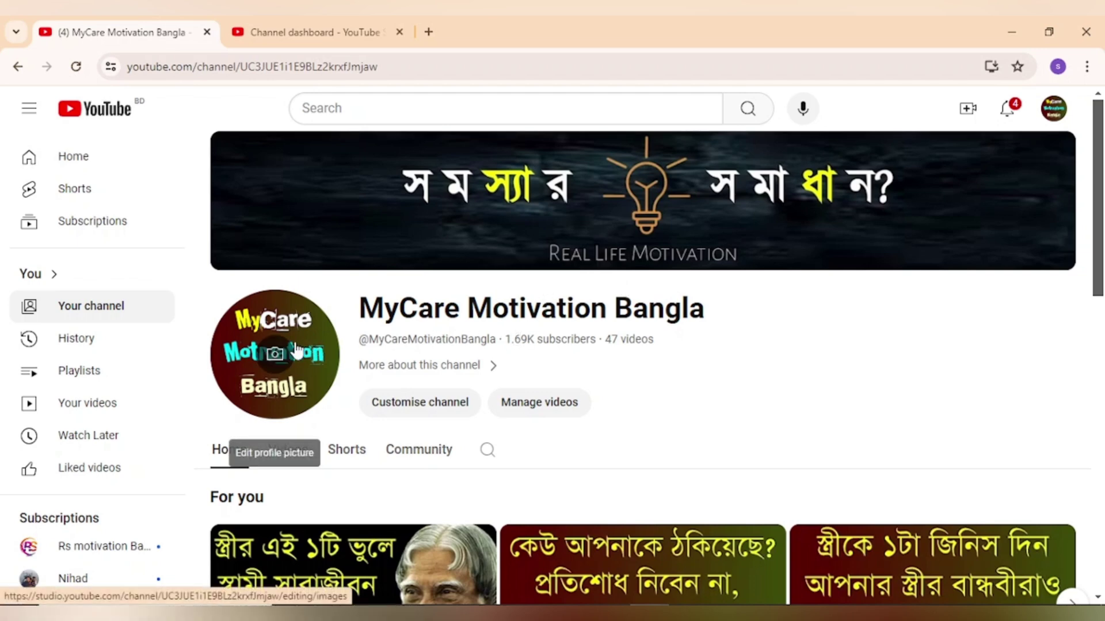
Step: Scroll the YouTube sidebar down to 'More from YouTube' to reach YouTube Studio
{"action": "scroll", "coordinate": [180, 362], "scroll_direction": "down", "scroll_amount": 7}
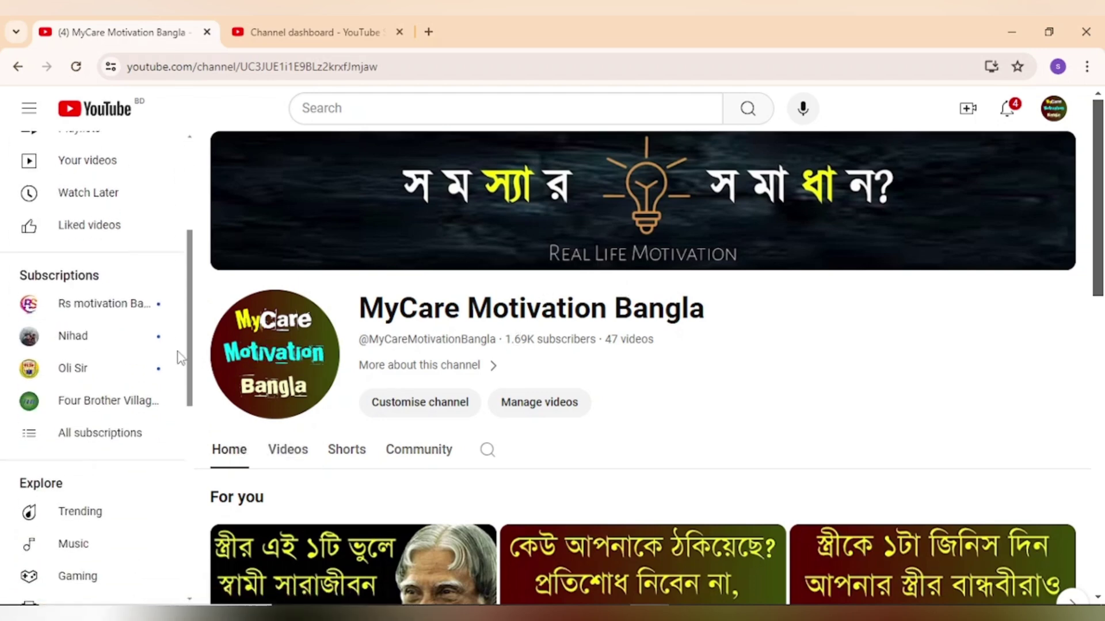
{"action": "scroll", "coordinate": [180, 357], "scroll_direction": "down", "scroll_amount": 1}
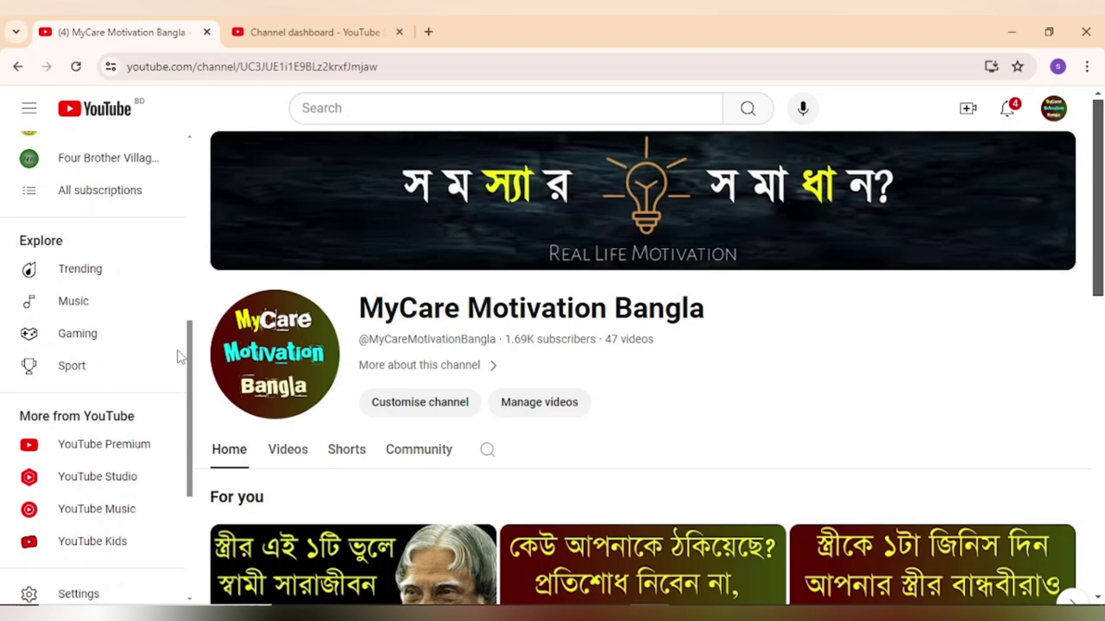
{"action": "scroll", "coordinate": [180, 357], "scroll_direction": "down", "scroll_amount": 1}
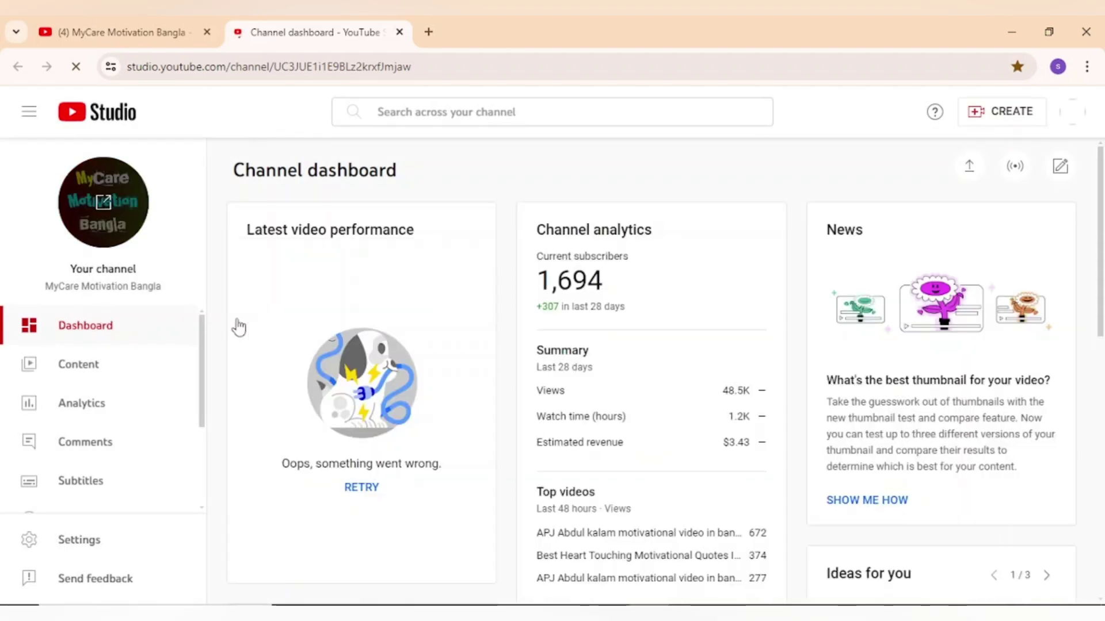
Step: Open the Earn page and show the YouTube Partner Programme options with the linked AdSense account
{"action": "scroll", "coordinate": [384, 310], "scroll_direction": "down", "scroll_amount": 2}
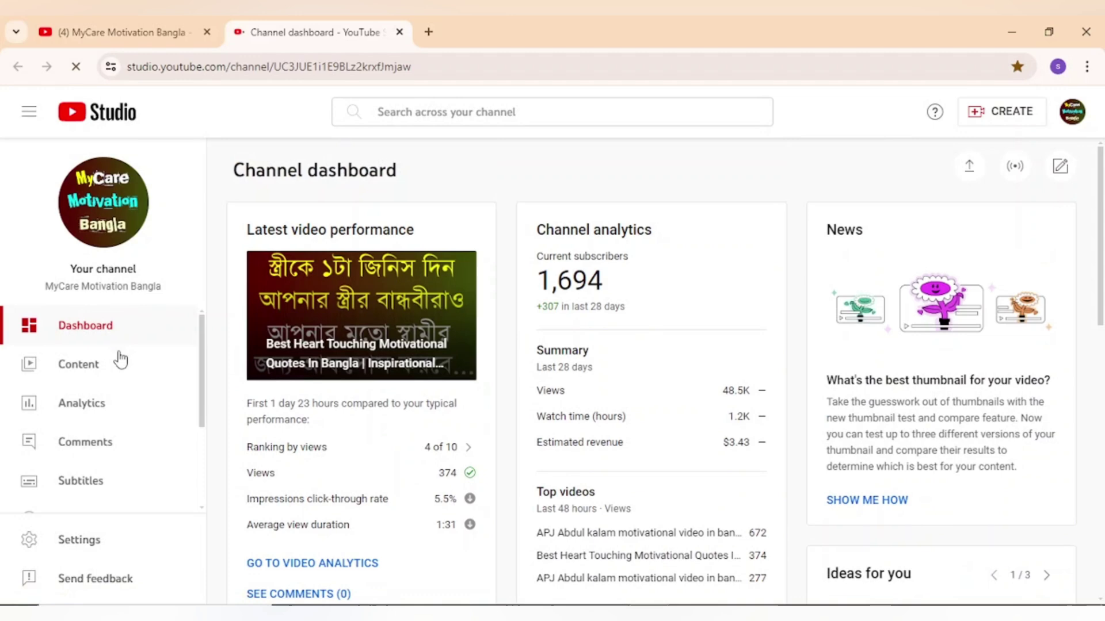
{"action": "scroll", "coordinate": [143, 363], "scroll_direction": "down", "scroll_amount": 2}
{"action": "scroll", "coordinate": [143, 363], "scroll_direction": "down", "scroll_amount": 1}
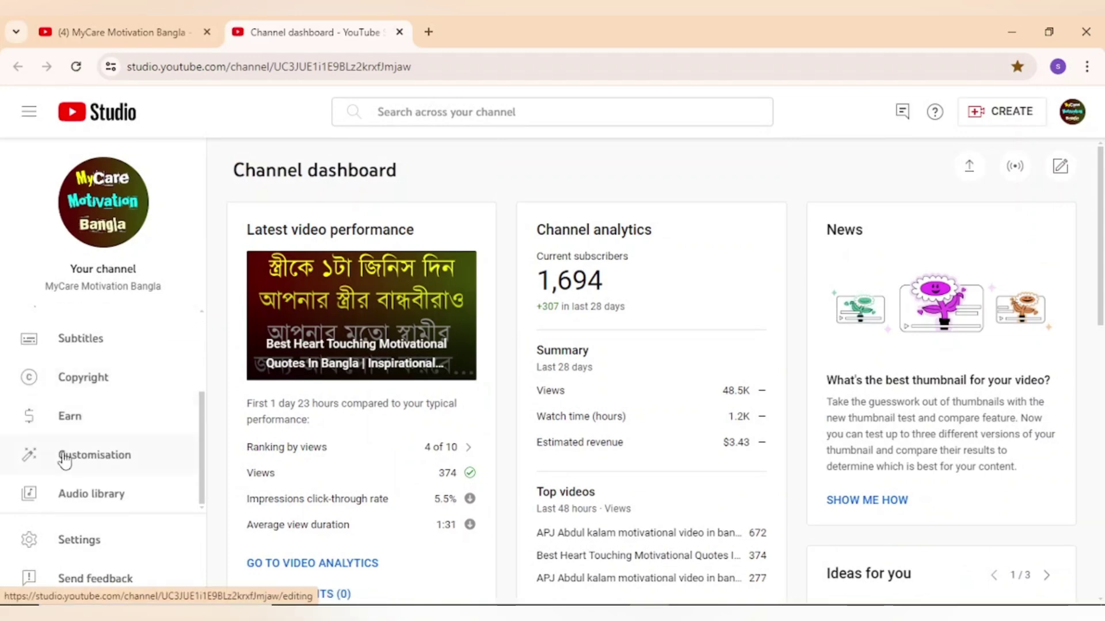
{"action": "left_click", "coordinate": [71, 421]}
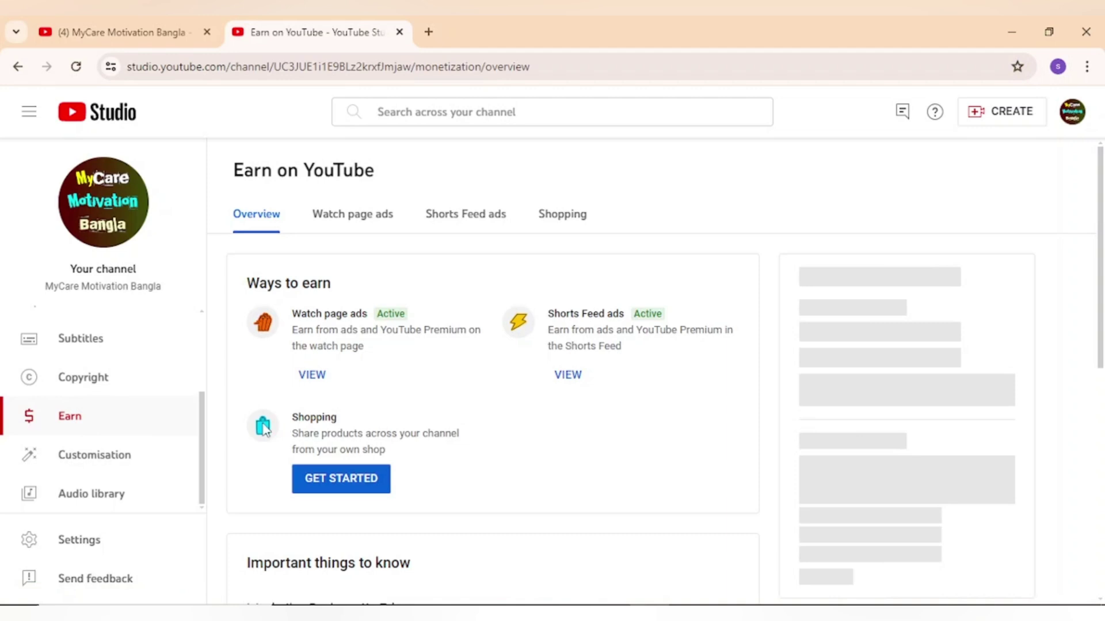
{"action": "scroll", "coordinate": [367, 420], "scroll_direction": "down", "scroll_amount": 3}
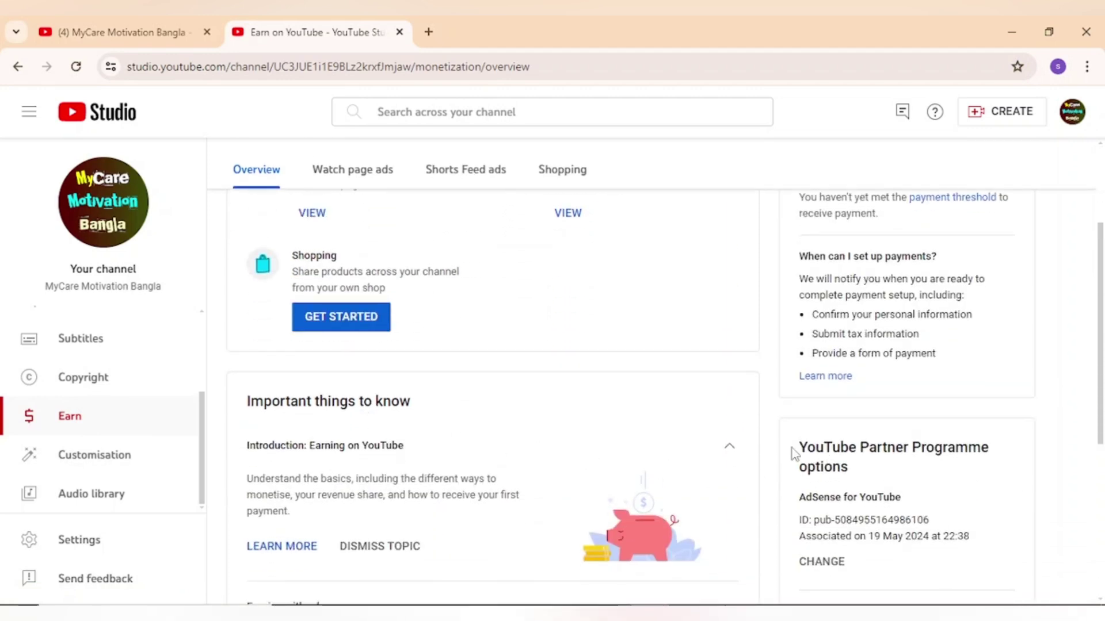
{"action": "triple_click", "coordinate": [811, 444]}
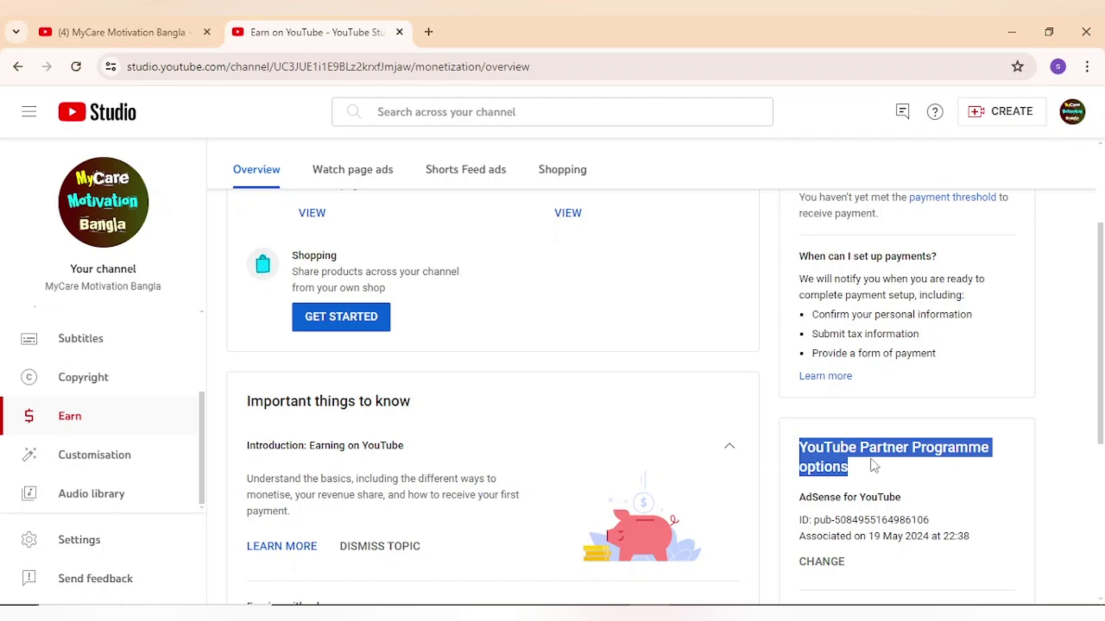
{"action": "left_click", "coordinate": [873, 464]}
{"action": "scroll", "coordinate": [873, 464], "scroll_direction": "down", "scroll_amount": 3}
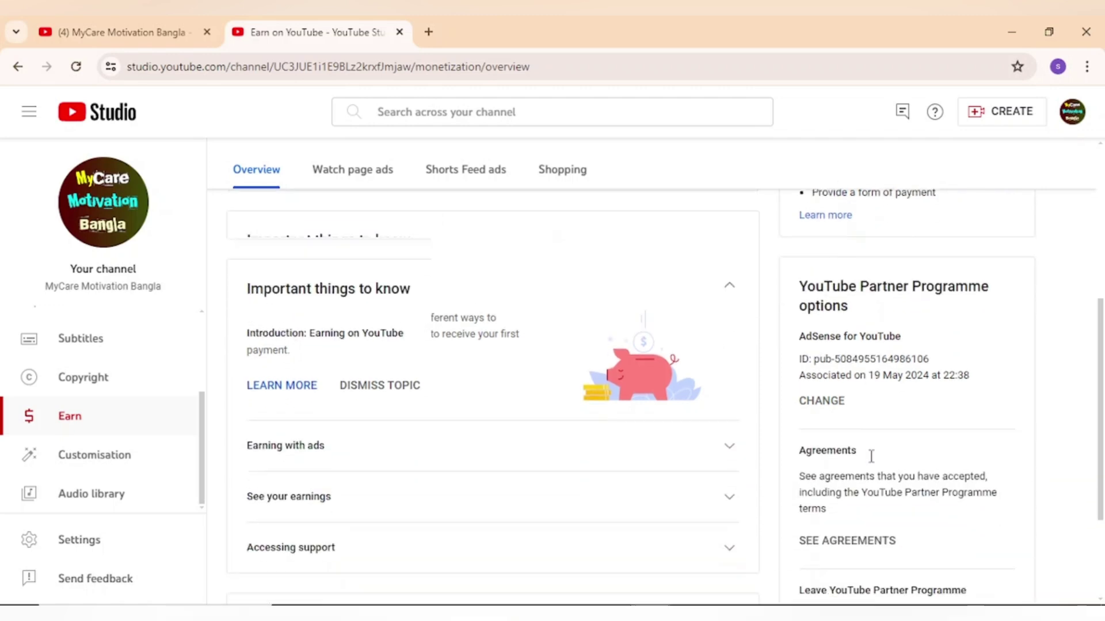
Step: Start changing the AdSense for YouTube association and confirm the Google account password
{"action": "left_click", "coordinate": [826, 402]}
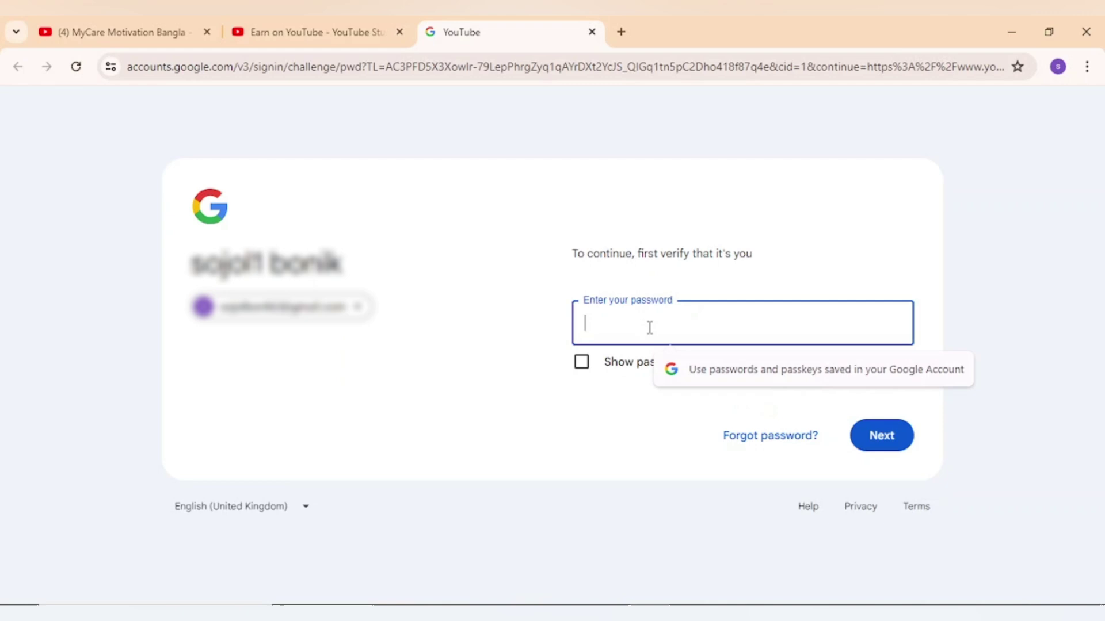
{"action": "type", "text": "•"}
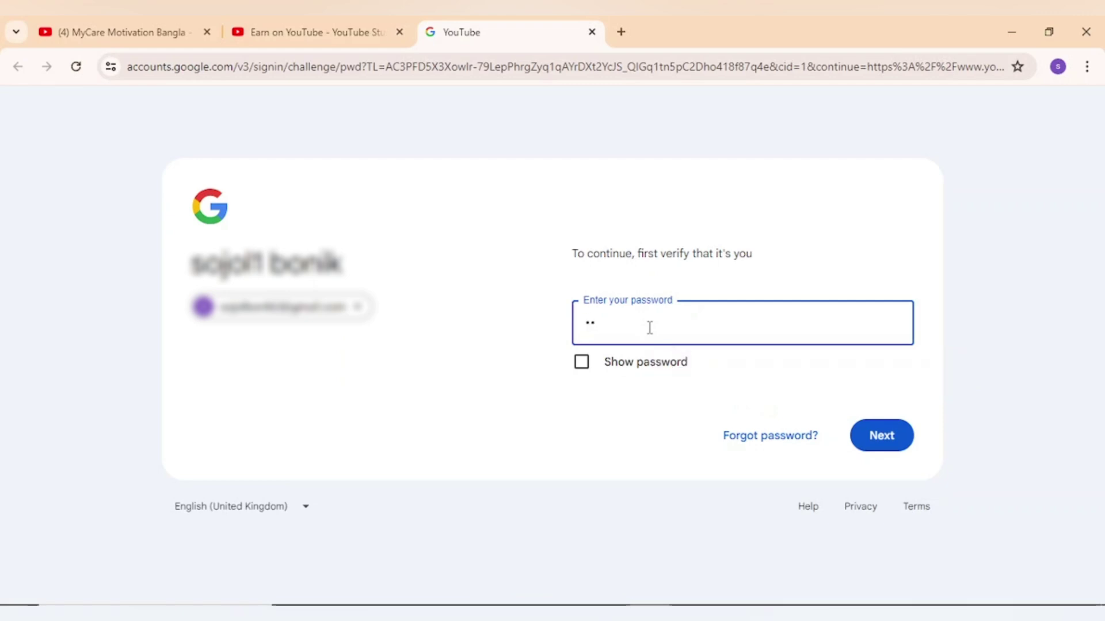
{"action": "type", "text": "••••••••"}
{"action": "left_click", "coordinate": [891, 446]}
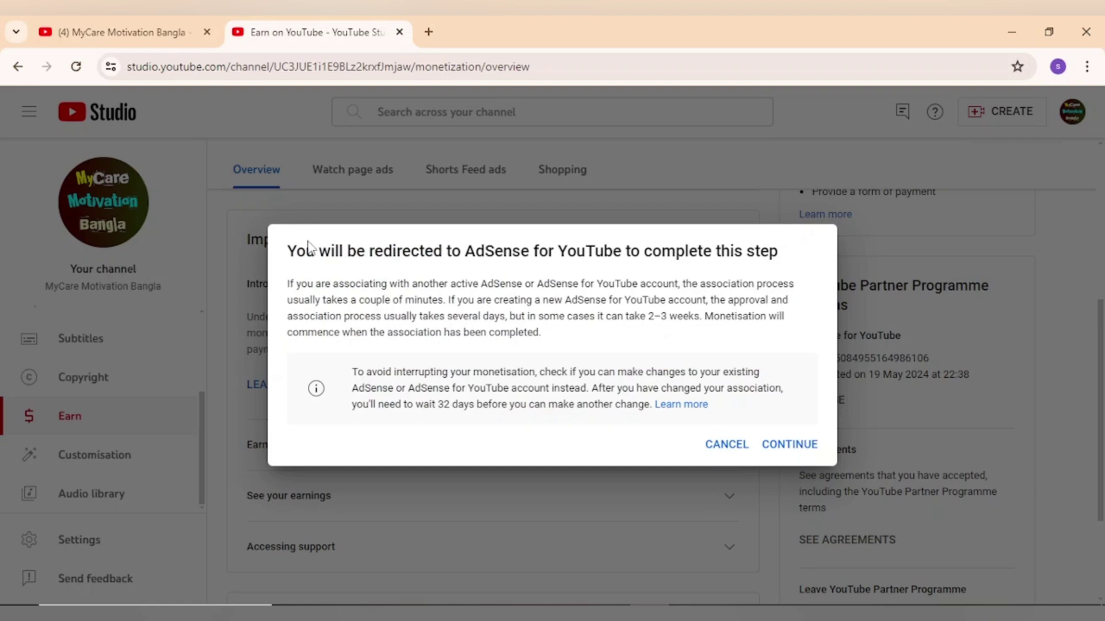
Step: Review the notice about redirecting to AdSense for YouTube and continue to it
{"action": "left_click_drag", "start_coordinate": [290, 258], "coordinate": [540, 334]}
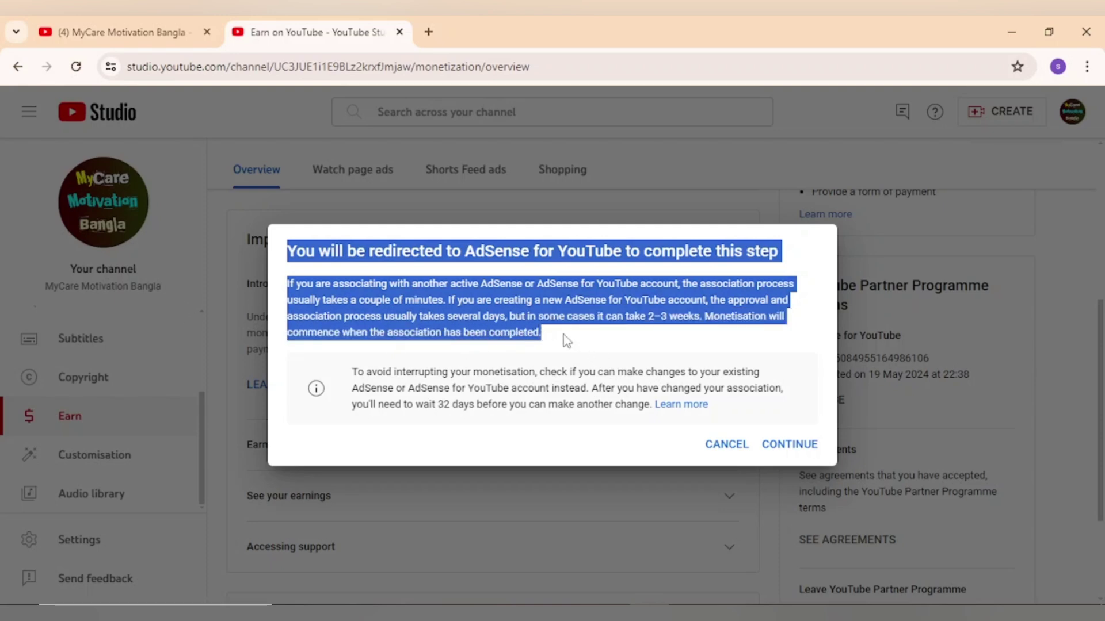
{"action": "left_click", "coordinate": [529, 314]}
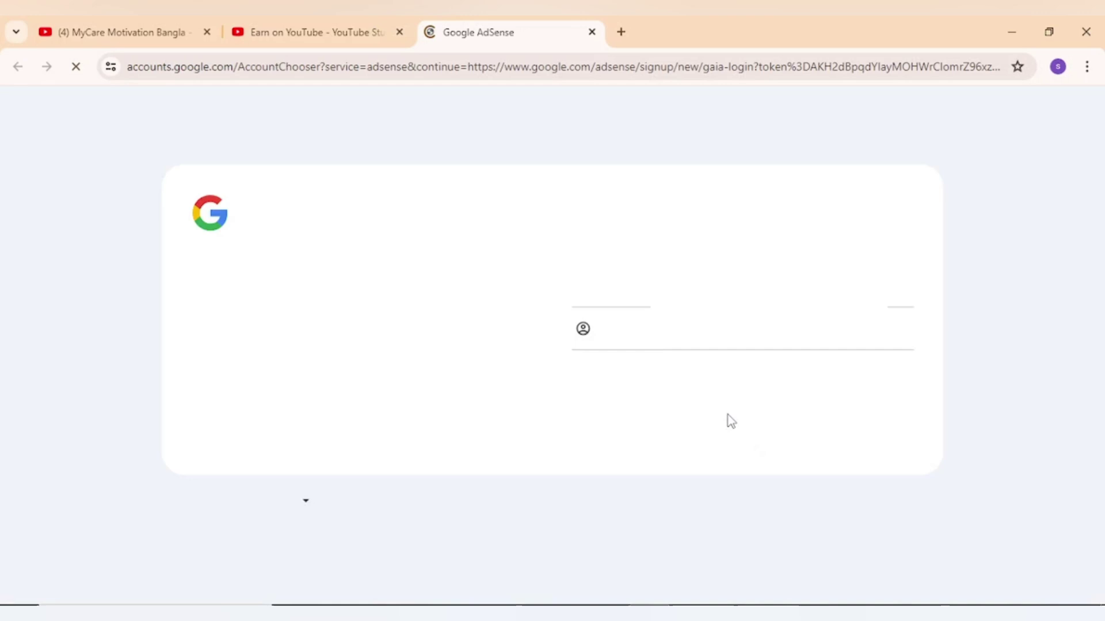
Step: Sign in to AdSense with a different Google account by entering its email and password
{"action": "left_click", "coordinate": [694, 329]}
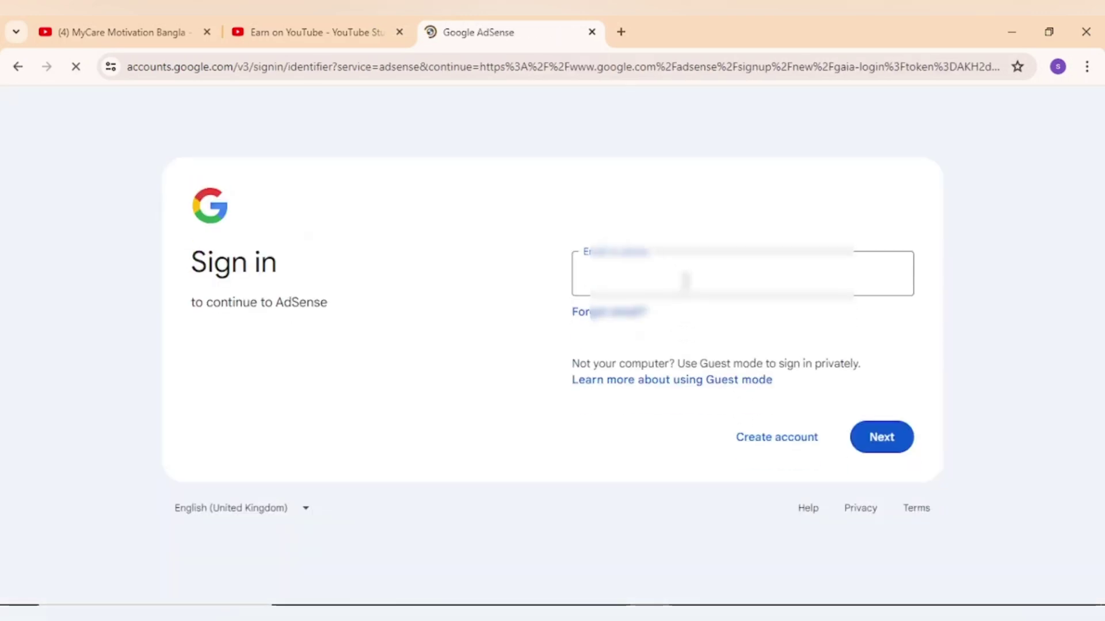
{"action": "type", "text": "ad"}
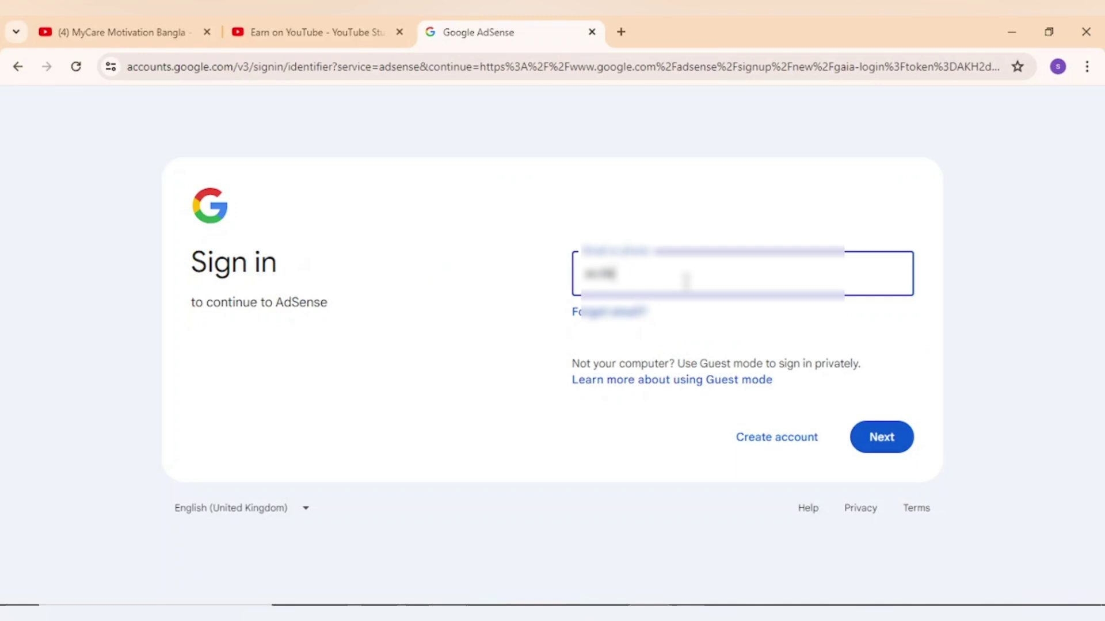
{"action": "type", "text": "uhph"}
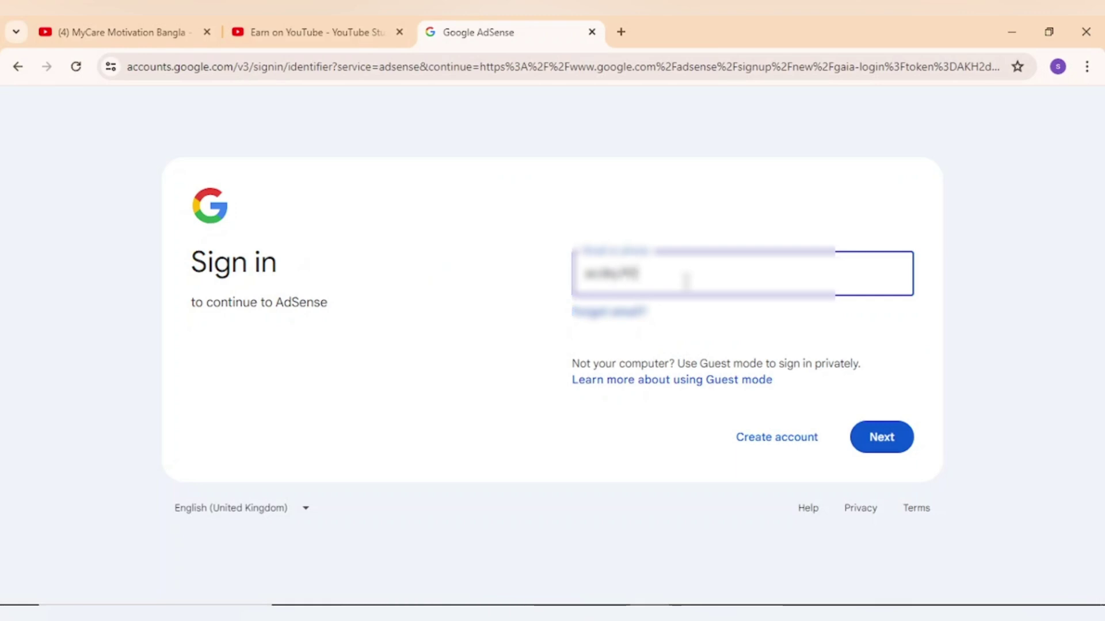
{"action": "type", "text": "ig.co"}
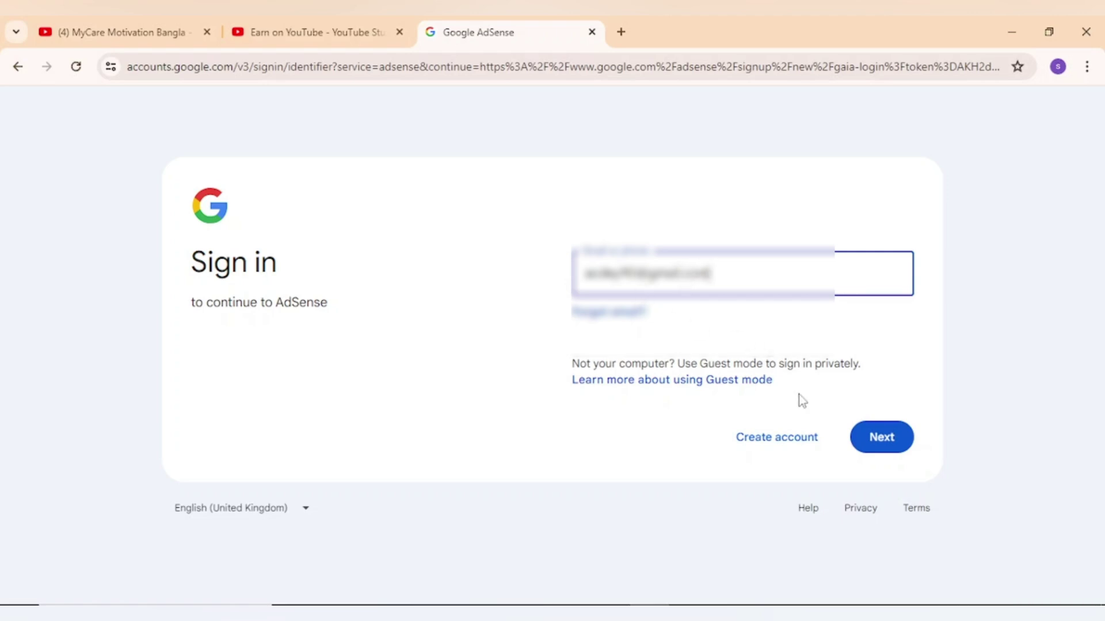
{"action": "left_click", "coordinate": [891, 436]}
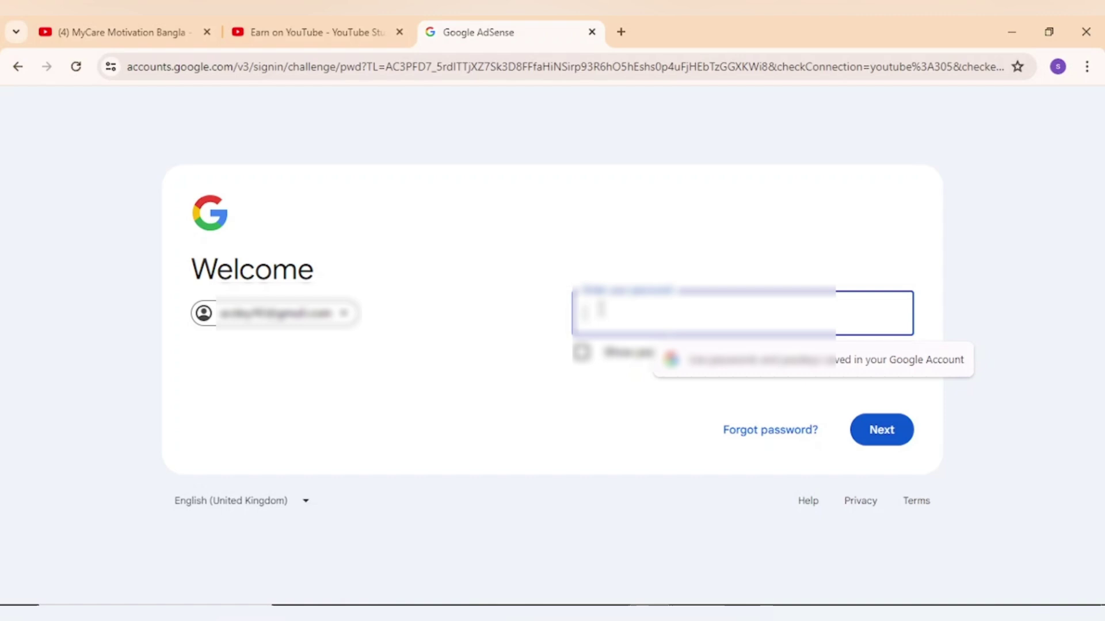
{"action": "type", "text": "a"}
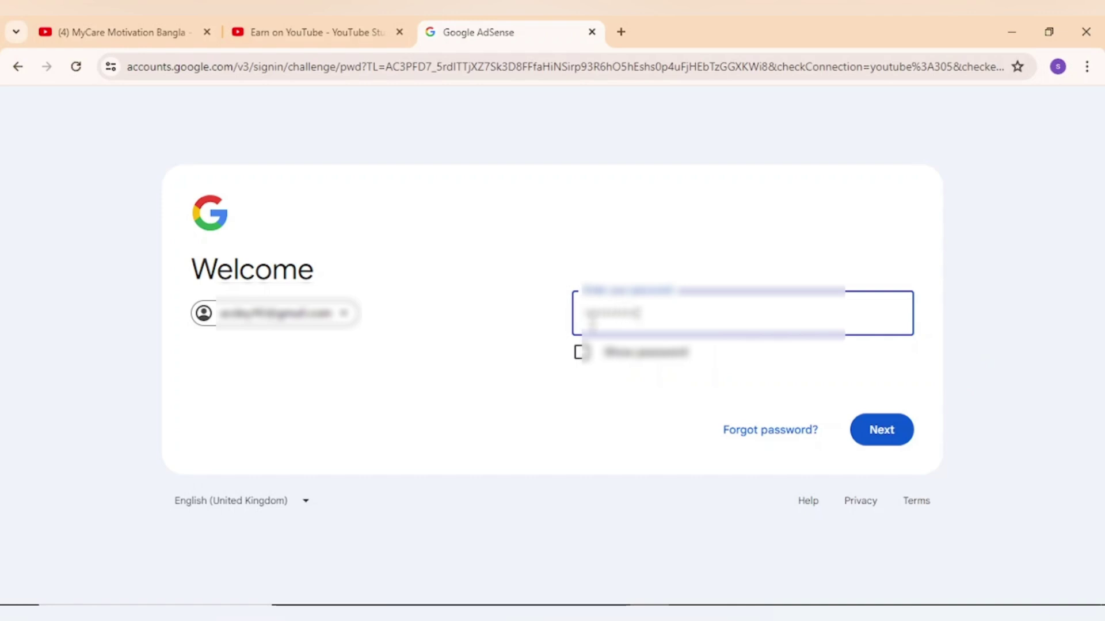
{"action": "left_click", "coordinate": [882, 431]}
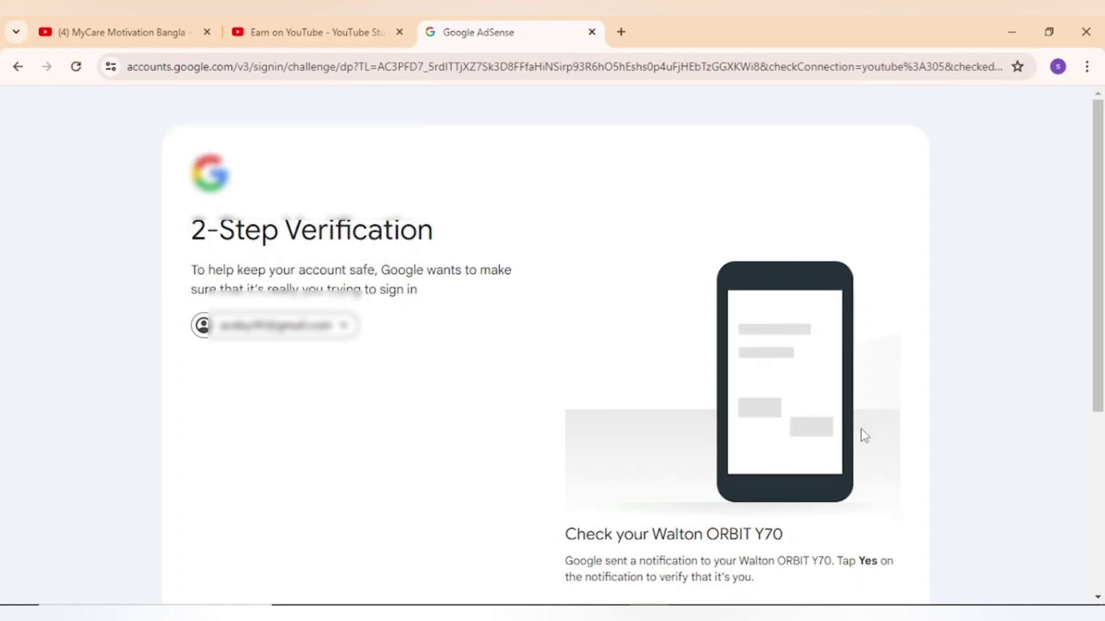
Step: Resend the 2-Step Verification prompt to the phone after briefly checking other verification options
{"action": "scroll", "coordinate": [877, 433], "scroll_direction": "down", "scroll_amount": 4}
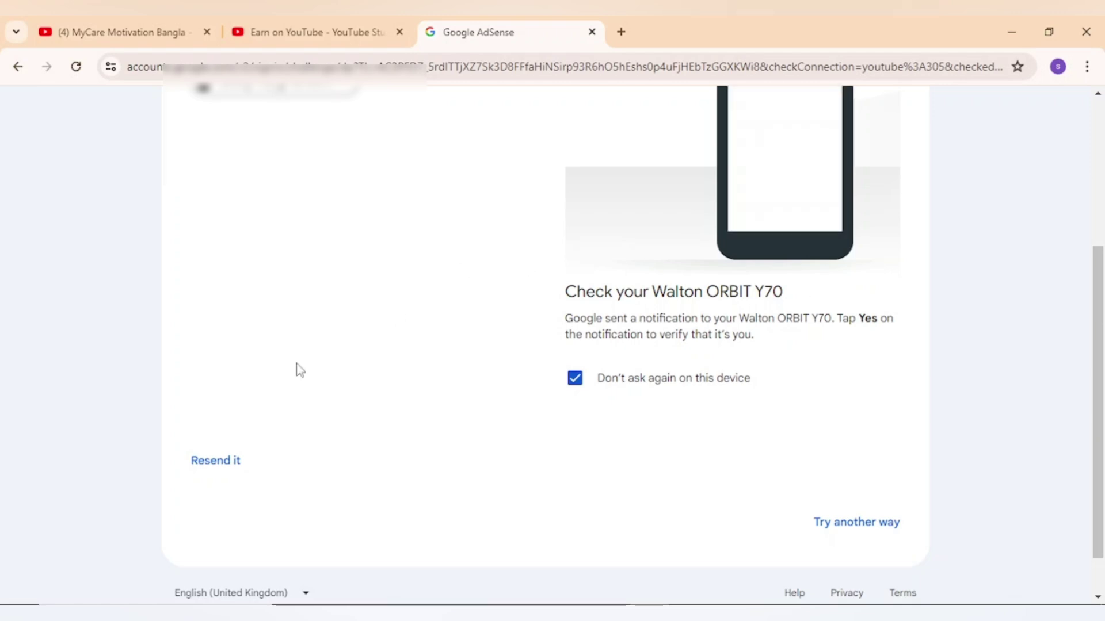
{"action": "left_click", "coordinate": [237, 458]}
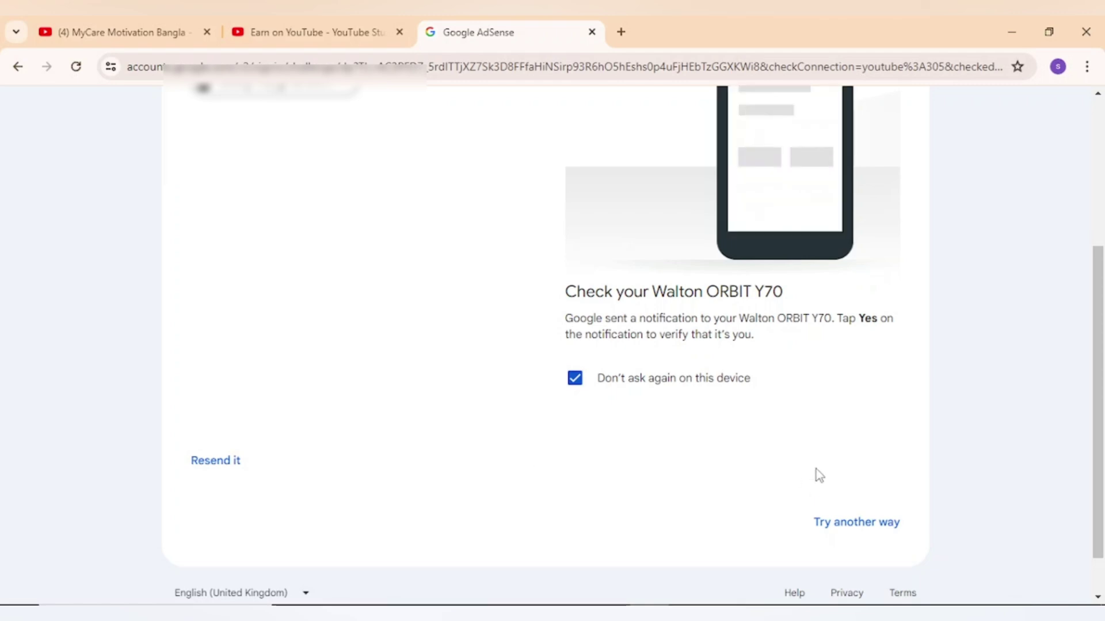
{"action": "left_click", "coordinate": [856, 521]}
{"action": "left_click", "coordinate": [720, 295]}
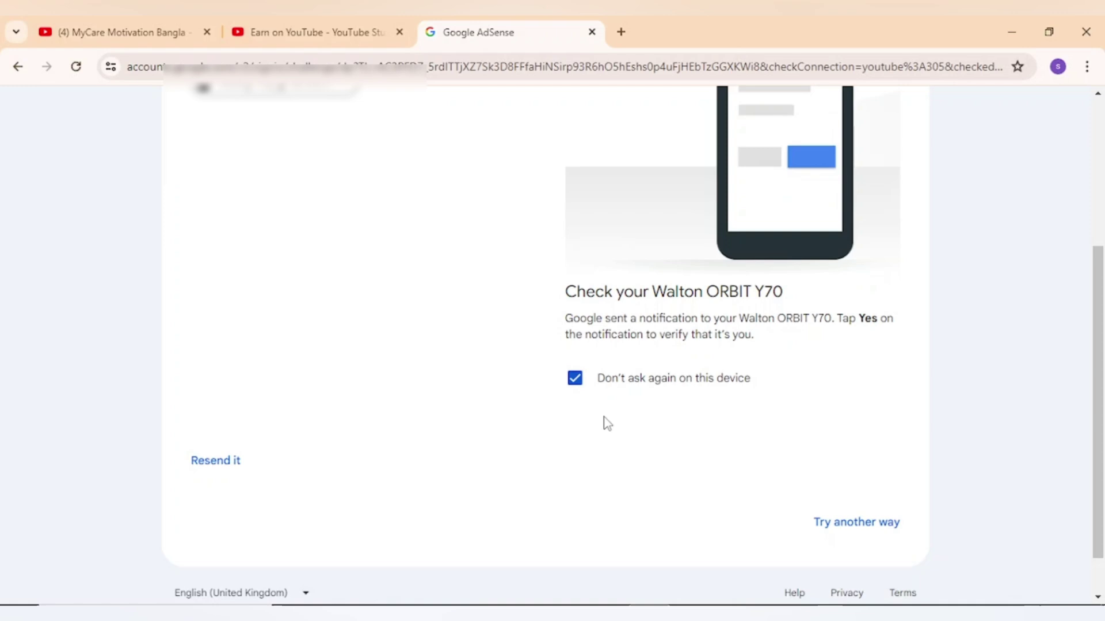
{"action": "left_click", "coordinate": [213, 457]}
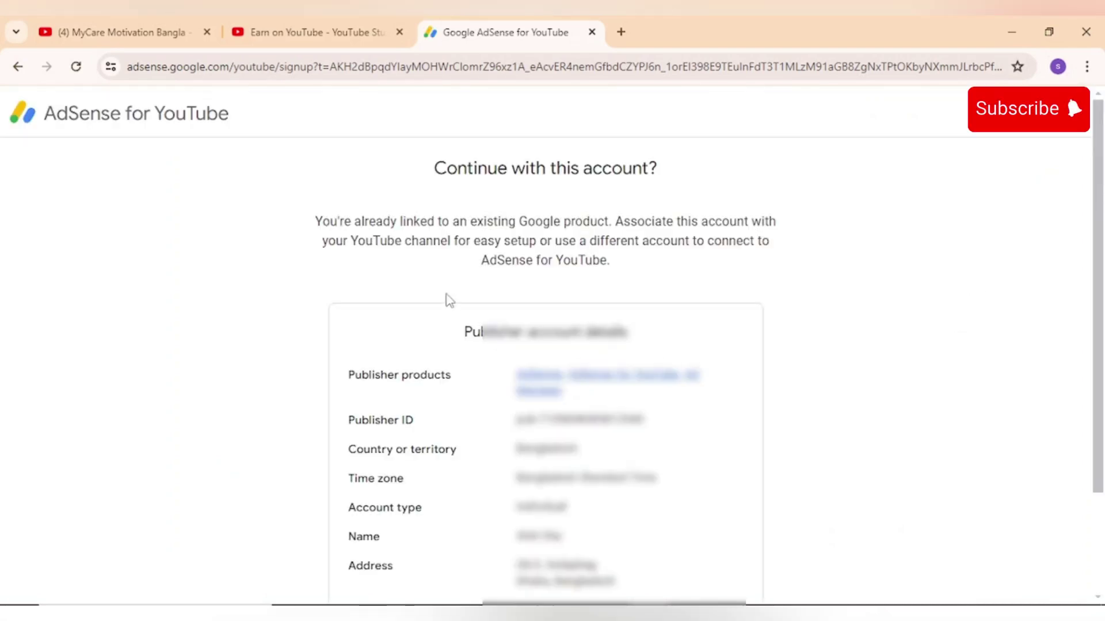
Step: Continue with the existing AdSense publisher account and set it up for the channel
{"action": "scroll", "coordinate": [347, 225], "scroll_direction": "down", "scroll_amount": 2}
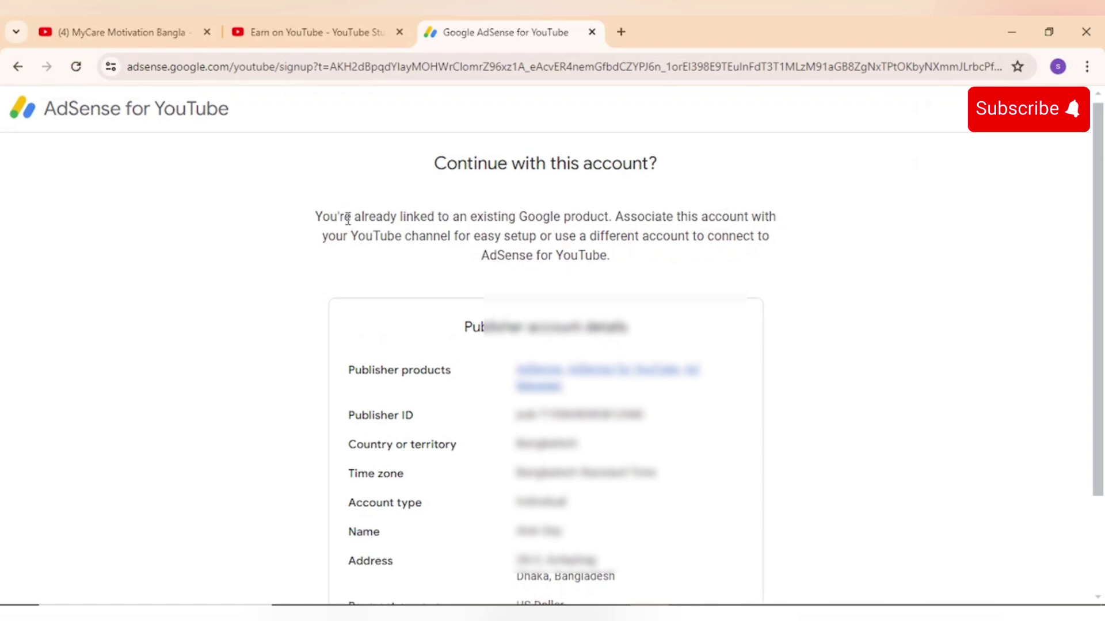
{"action": "scroll", "coordinate": [352, 221], "scroll_direction": "down", "scroll_amount": 1}
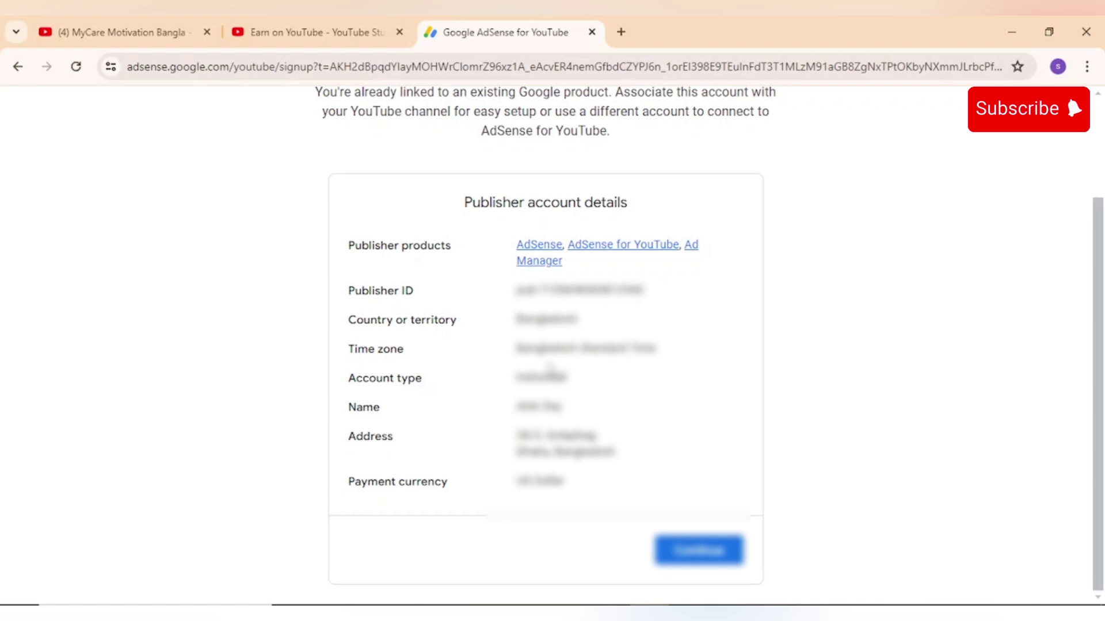
{"action": "scroll", "coordinate": [498, 388], "scroll_direction": "up", "scroll_amount": 2}
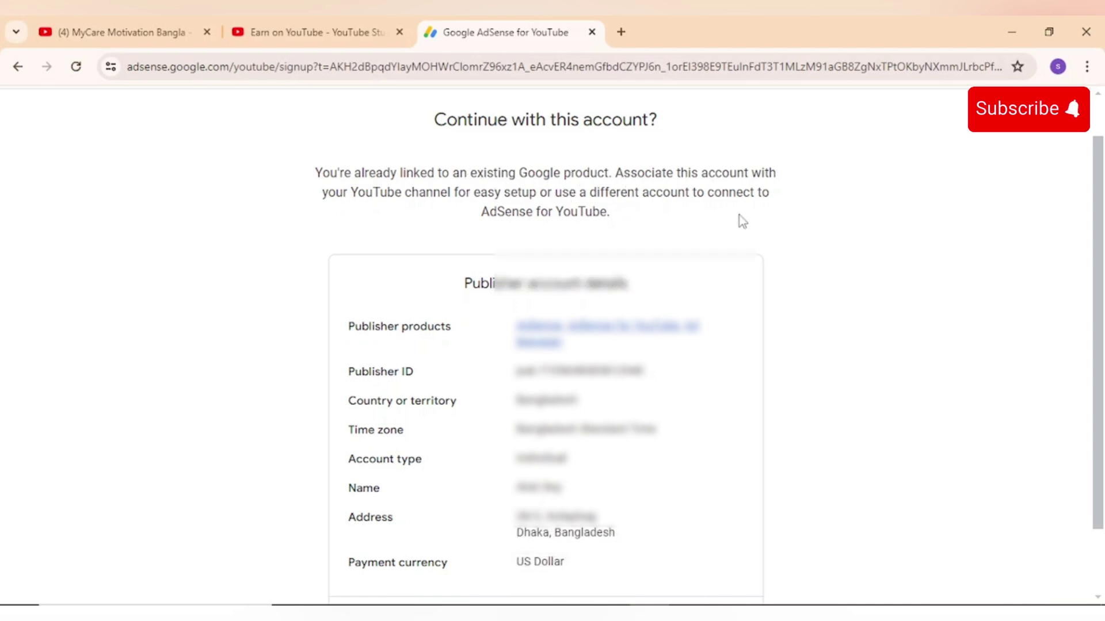
{"action": "scroll", "coordinate": [737, 219], "scroll_direction": "down", "scroll_amount": 2}
{"action": "left_click", "coordinate": [715, 553]}
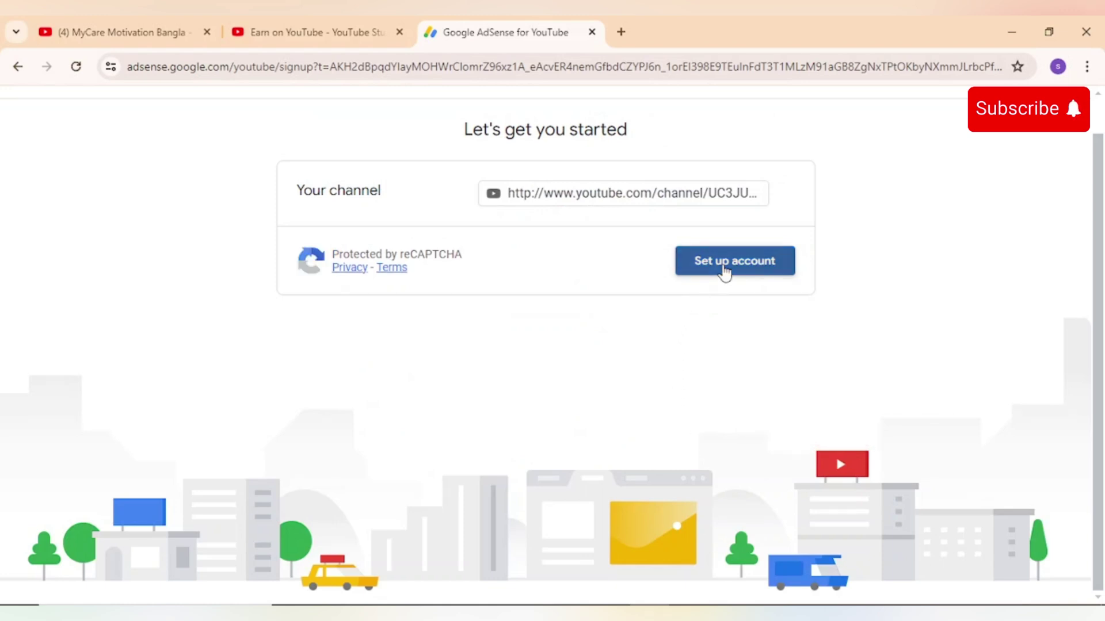
{"action": "left_click", "coordinate": [722, 266]}
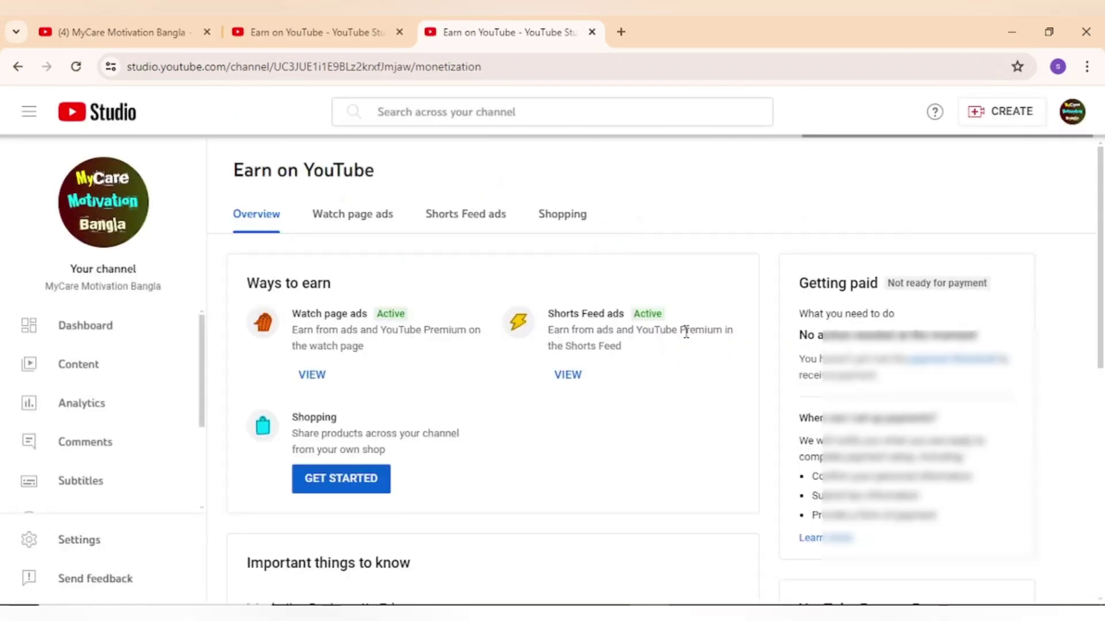
Step: Check the new AdSense ID and association date, then go to the Channel dashboard
{"action": "scroll", "coordinate": [684, 334], "scroll_direction": "down", "scroll_amount": 4}
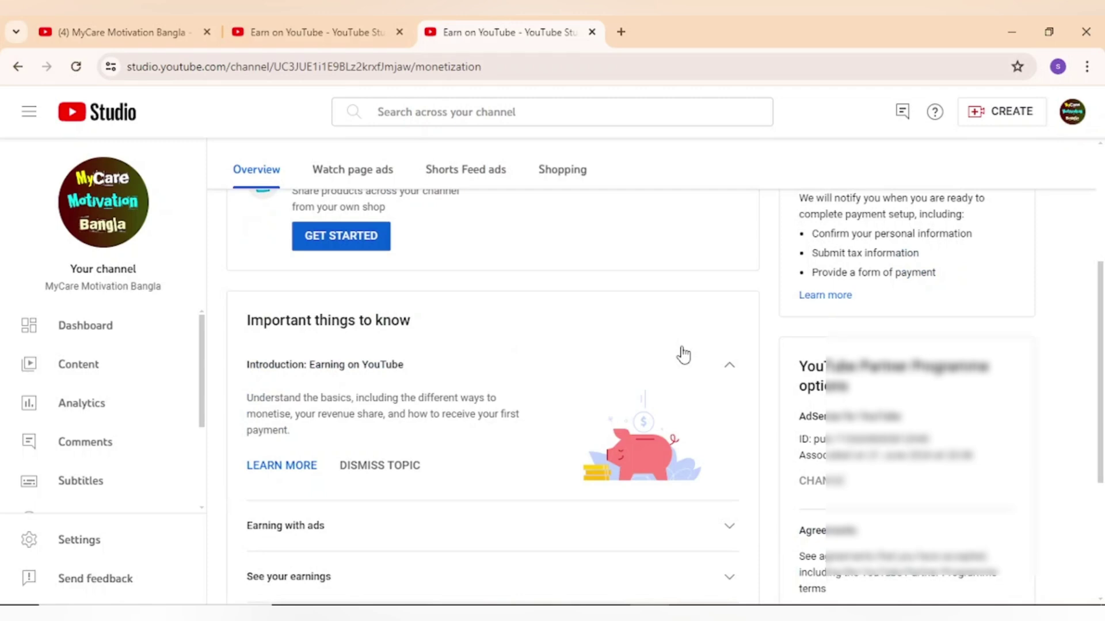
{"action": "left_click_drag", "start_coordinate": [833, 439], "coordinate": [944, 454]}
{"action": "scroll", "coordinate": [932, 460], "scroll_direction": "down", "scroll_amount": 1}
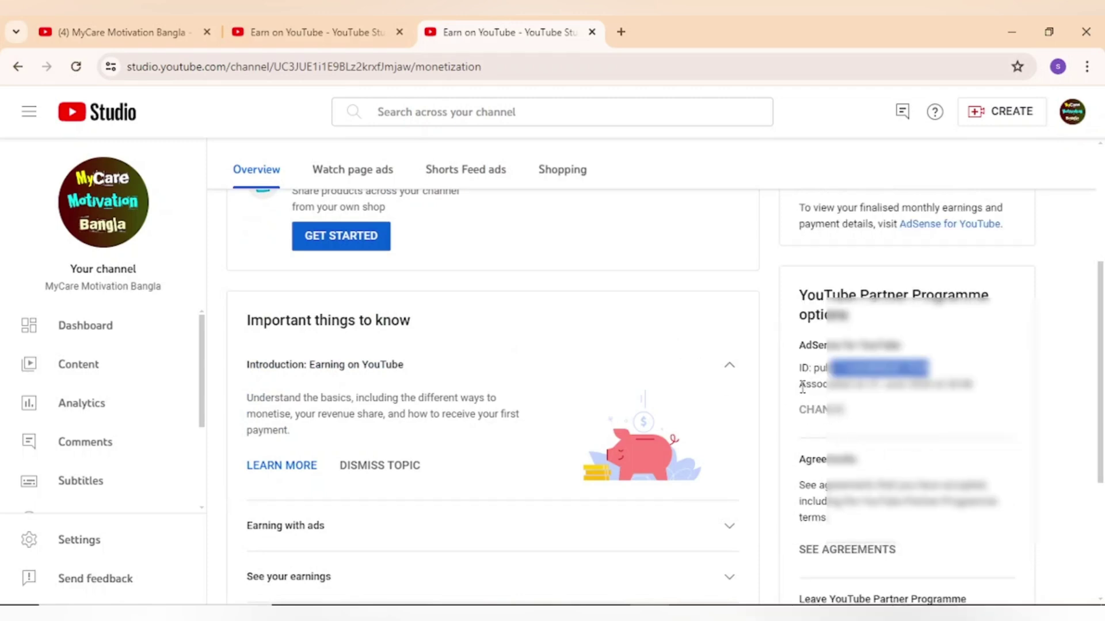
{"action": "left_click_drag", "start_coordinate": [804, 391], "coordinate": [985, 407]}
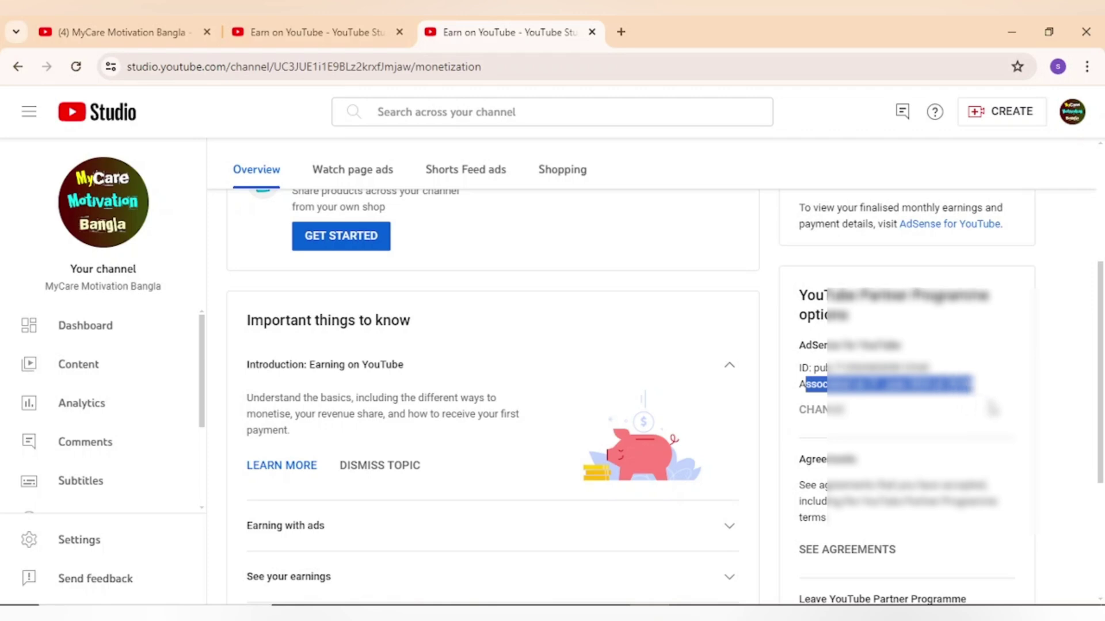
{"action": "left_click", "coordinate": [833, 390]}
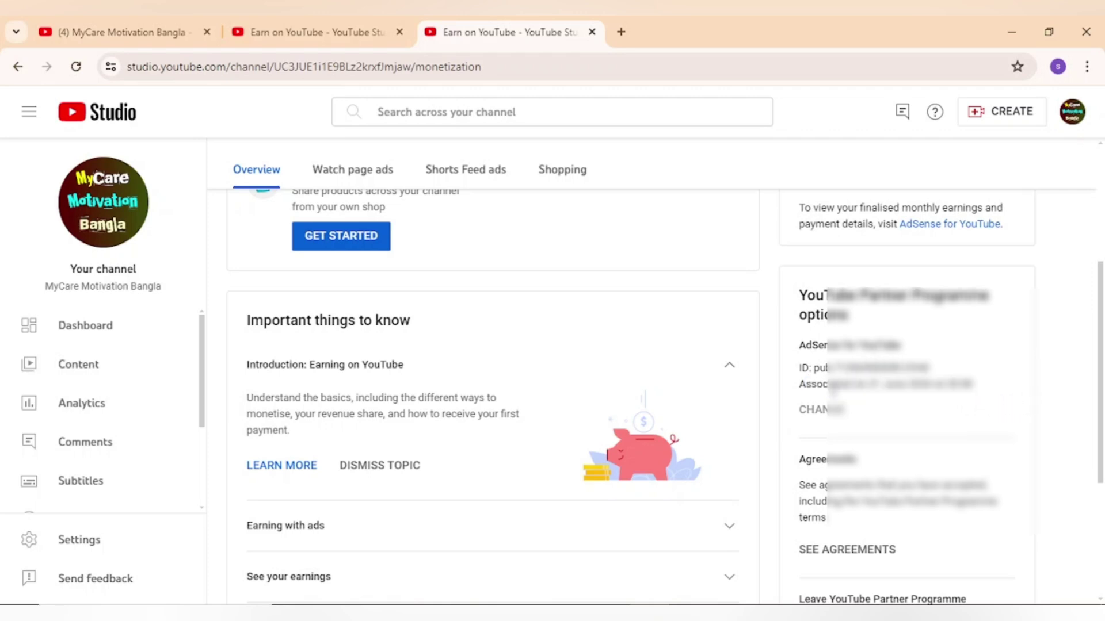
{"action": "mouse_move", "coordinate": [820, 415]}
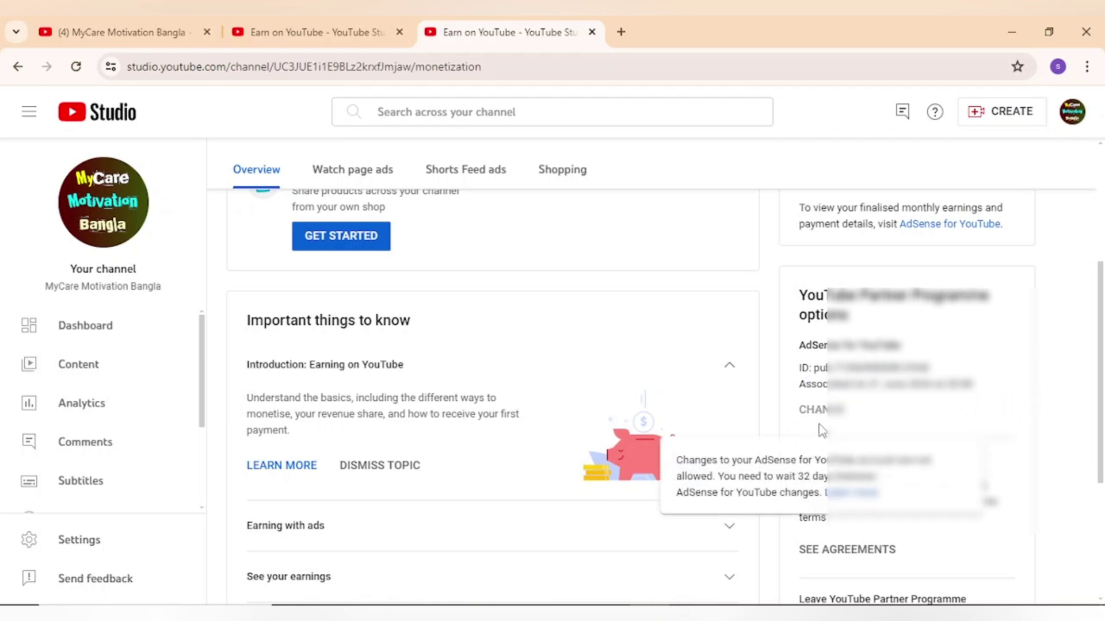
{"action": "left_click", "coordinate": [101, 327]}
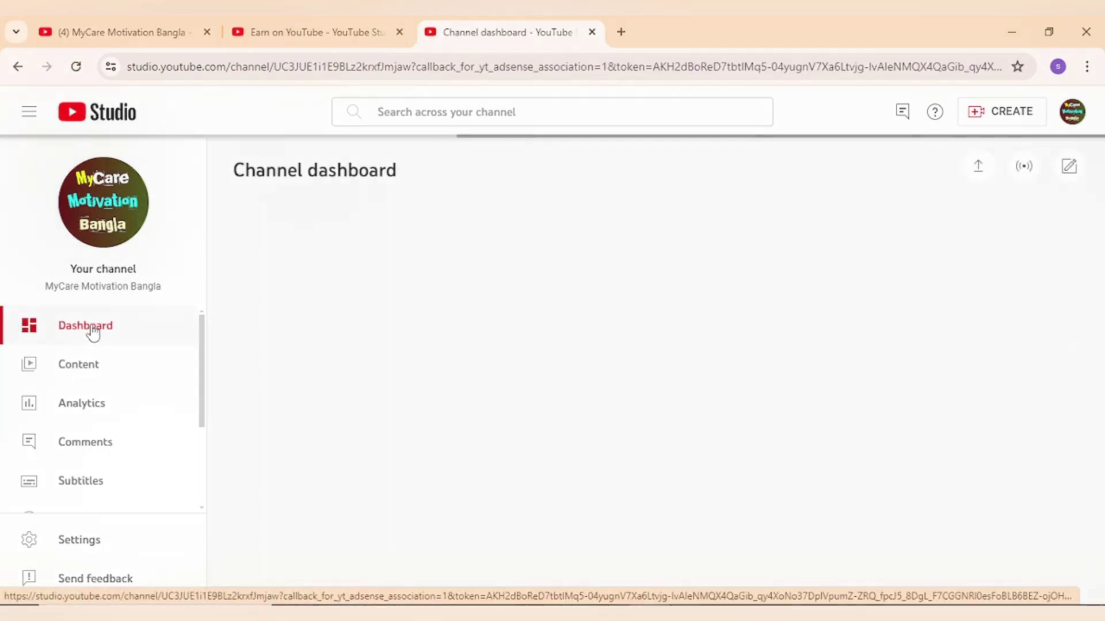